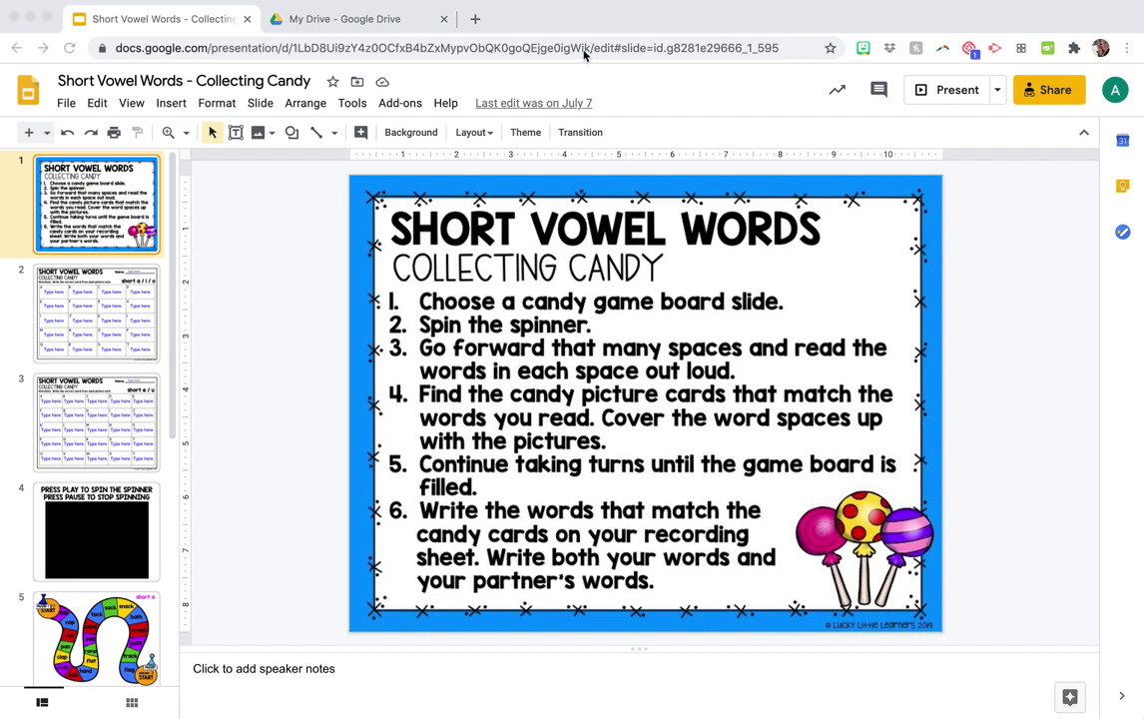
Switch to Google Drive and open the G Suite Marketplace from the list of Google apps
click(393, 20)
click(993, 90)
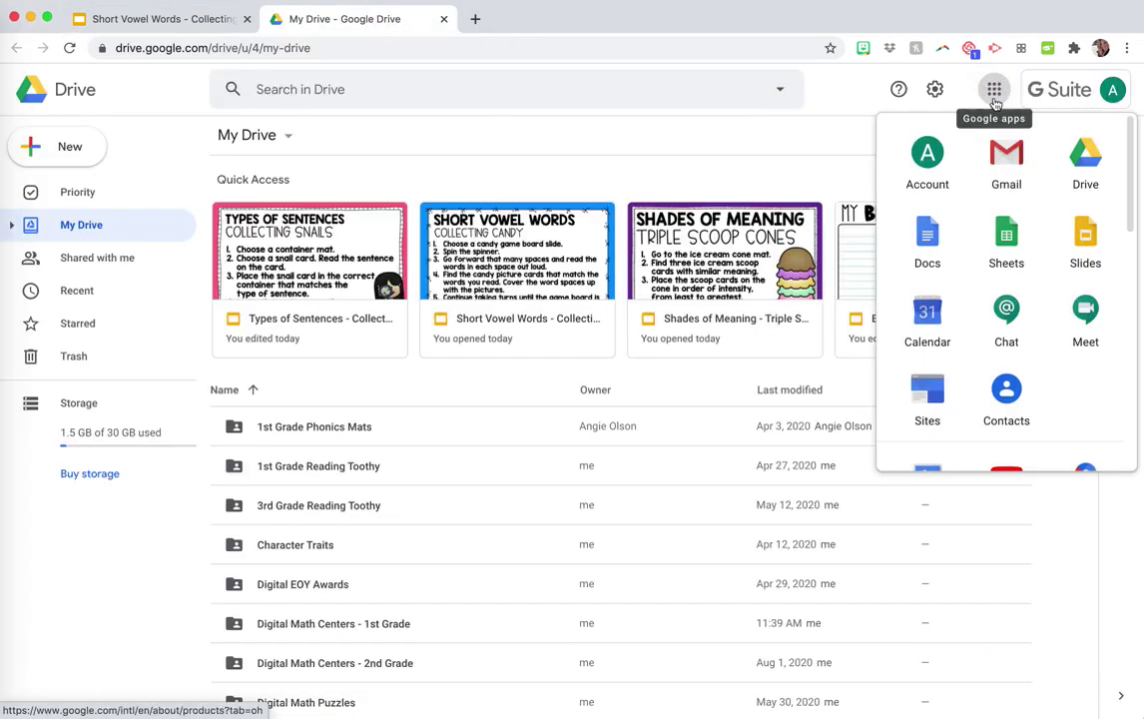
scroll(1012, 371, down, 10)
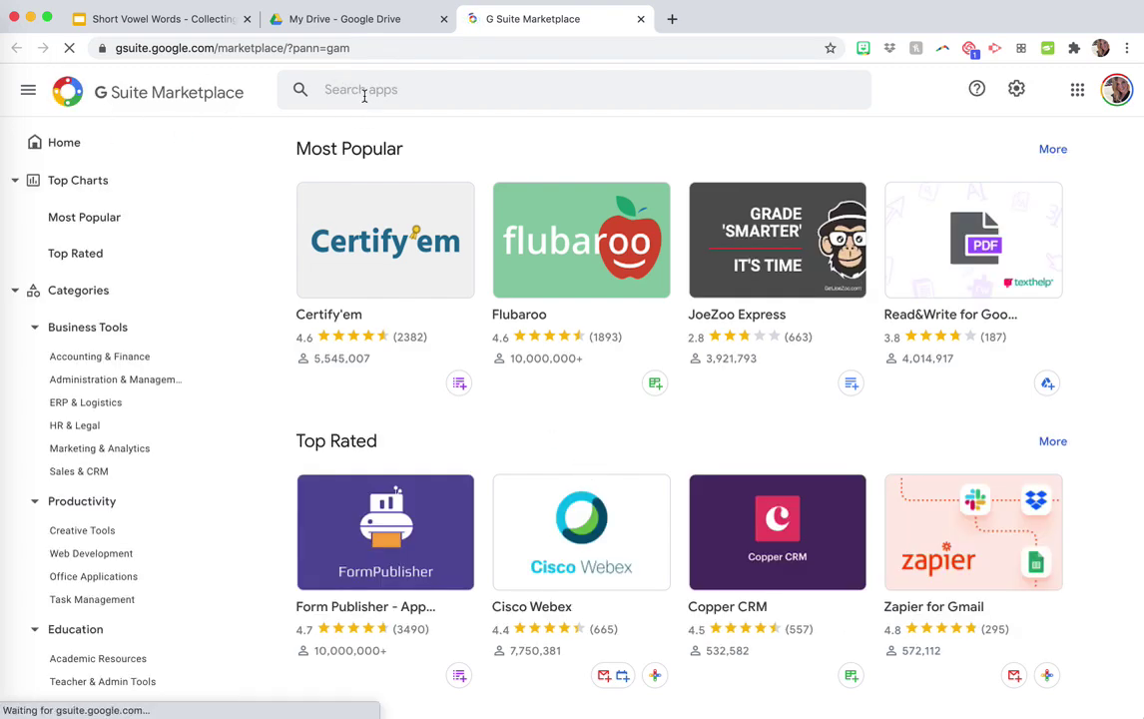
Search the marketplace for Cloud Audio Recorder
click(354, 90)
text(cloud audio)
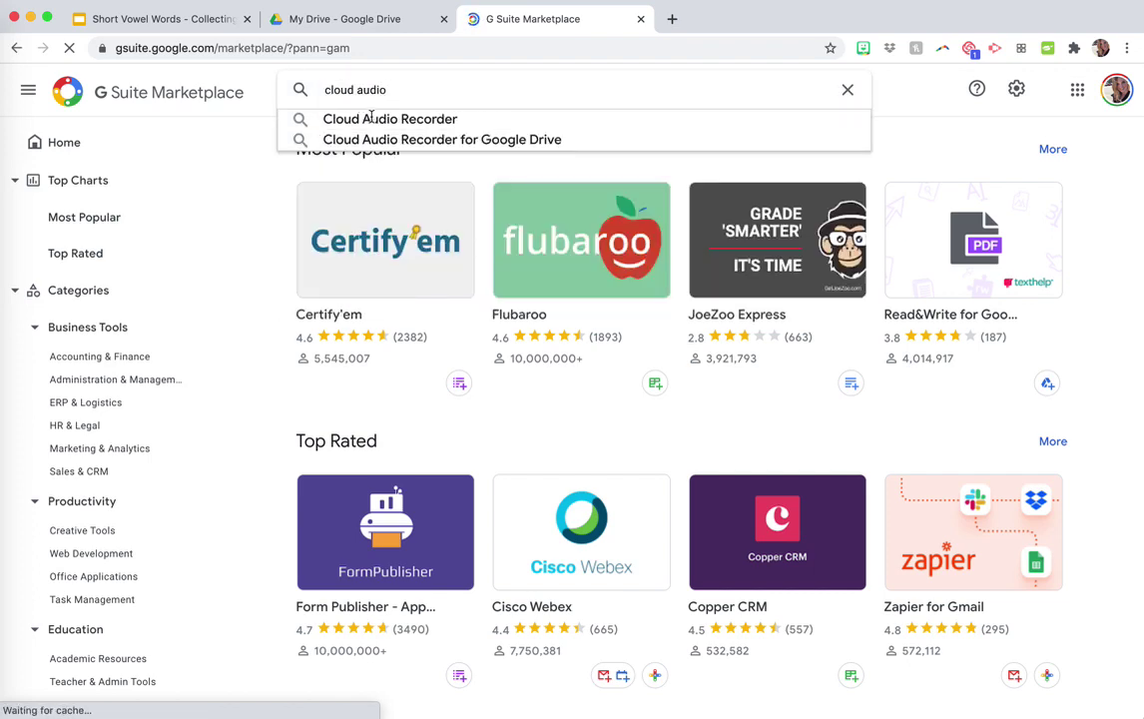
click(375, 118)
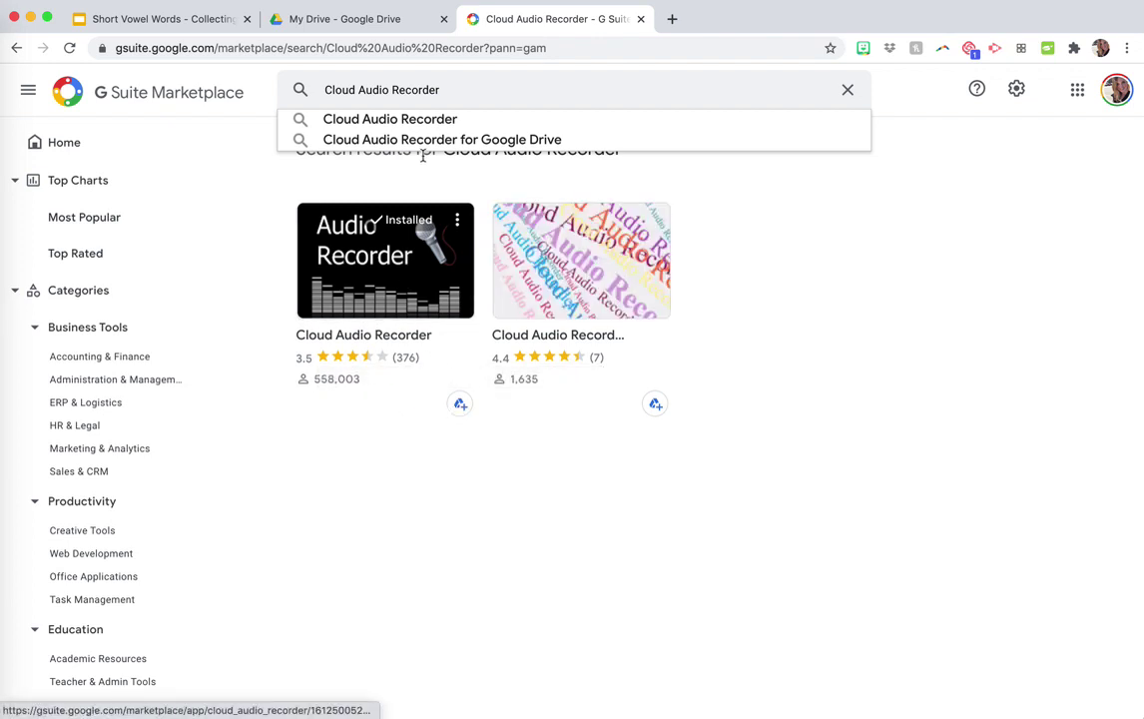
Open Cloud Audio Recorder in its own browser window and arrange it side by side with the Short Vowel Words presentation
click(337, 25)
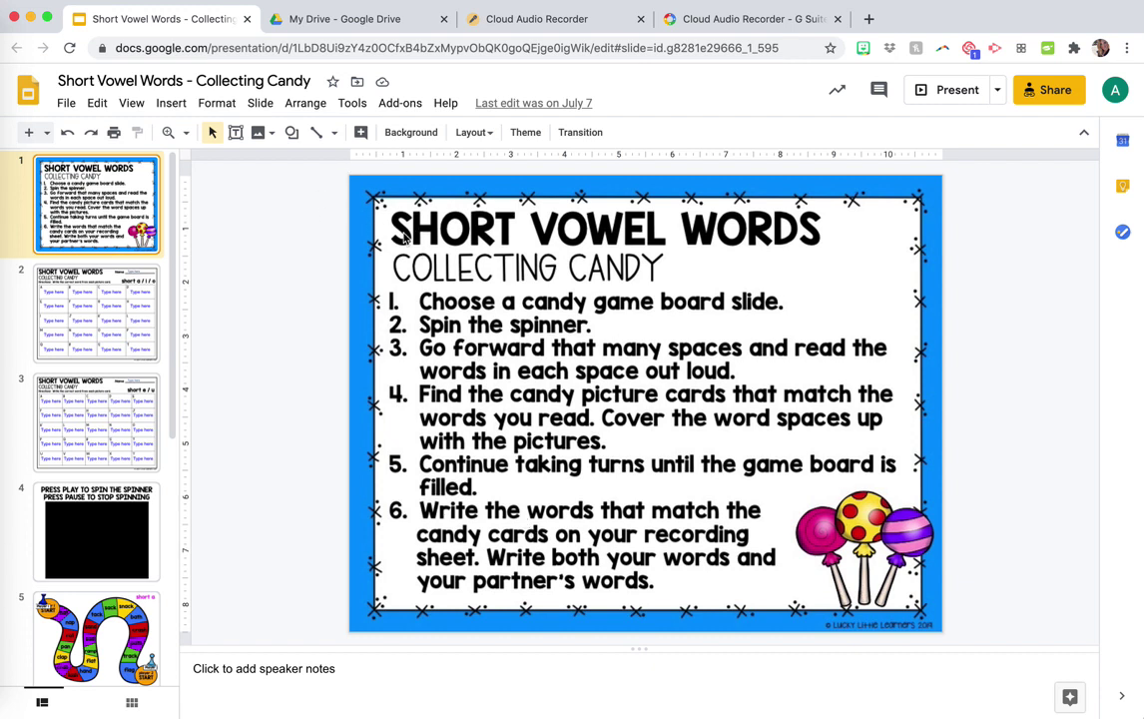
click(526, 31)
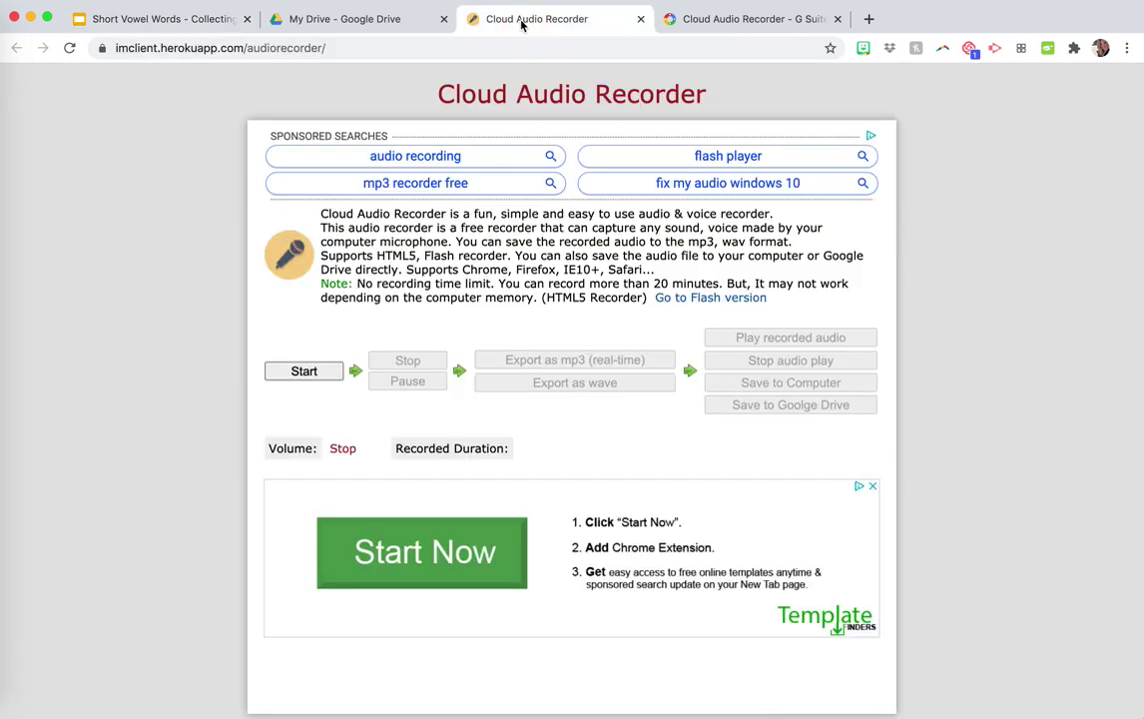
drag(472, 25, 475, 64)
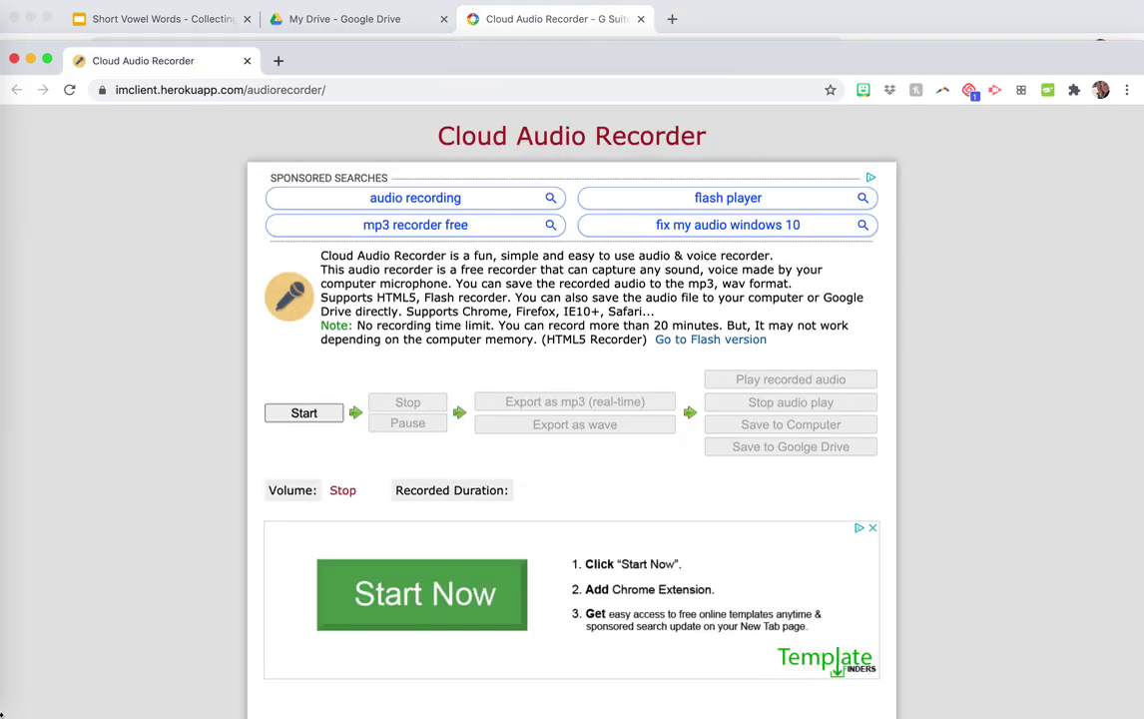
drag(2, 711, 605, 681)
click(199, 28)
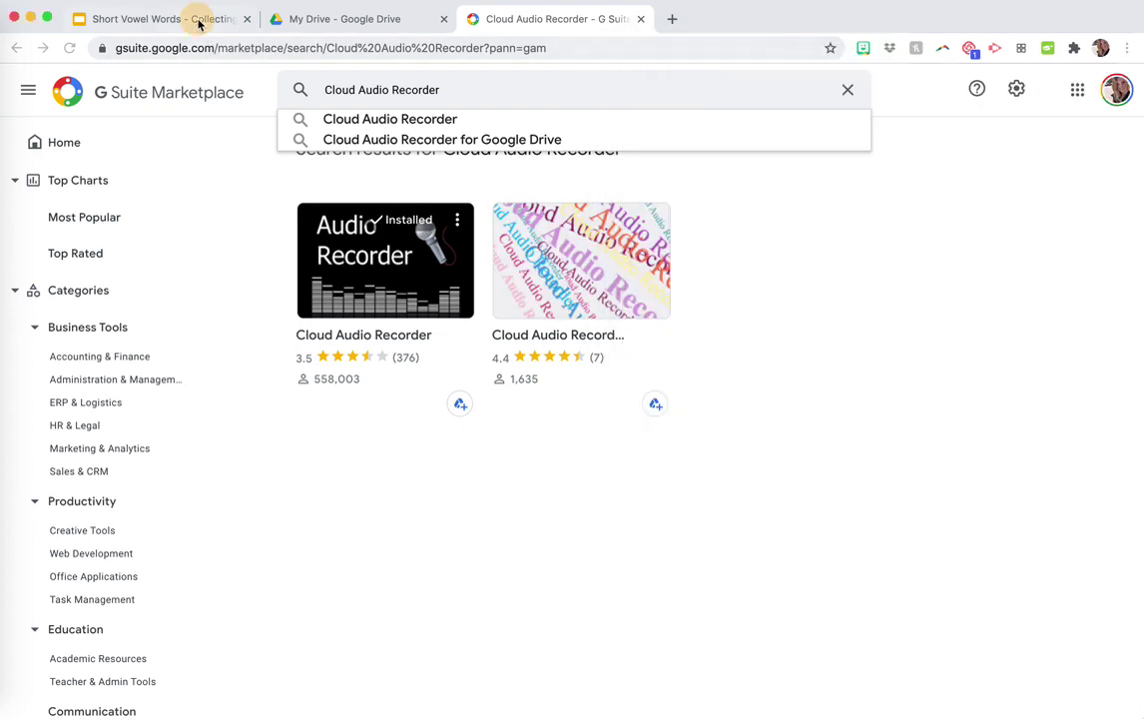
click(198, 20)
drag(1140, 710, 611, 715)
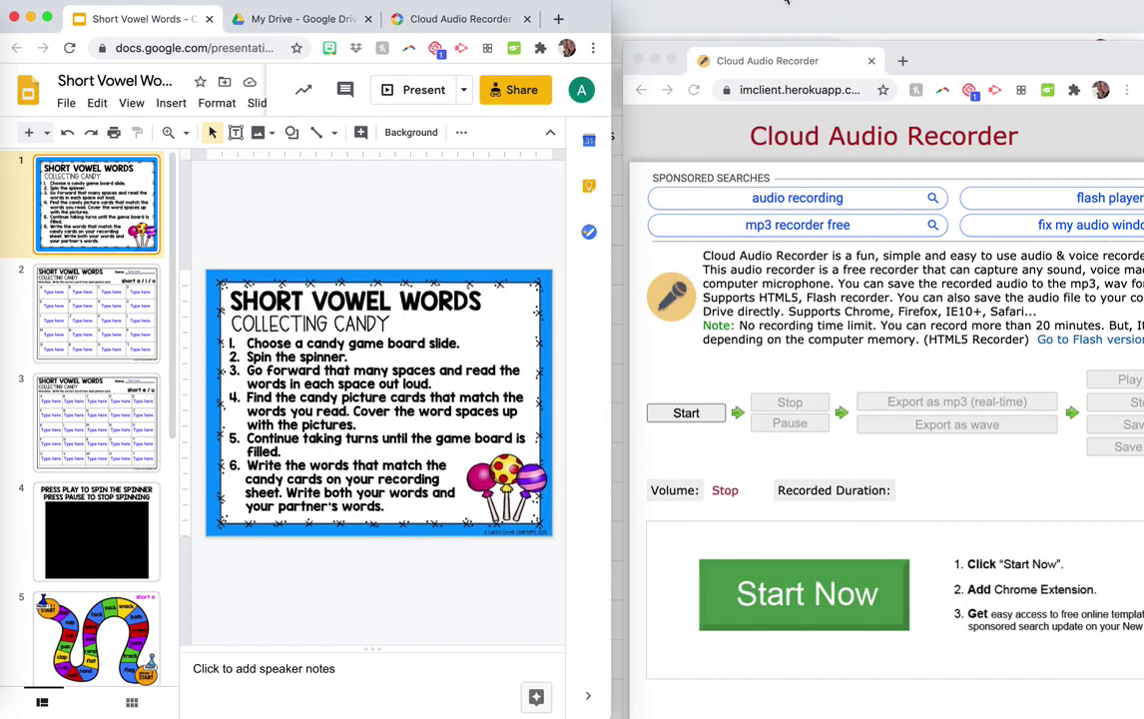
drag(842, 53, 832, 11)
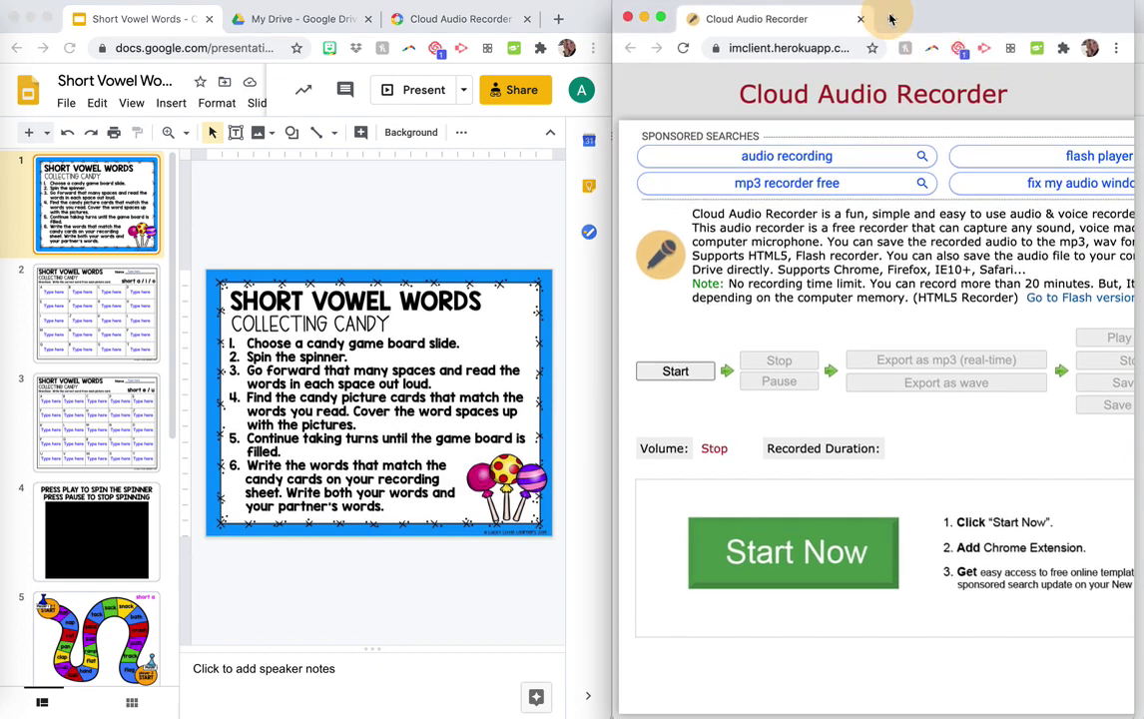
Record about 12 seconds of audio in Cloud Audio Recorder and export it as MP3
click(666, 372)
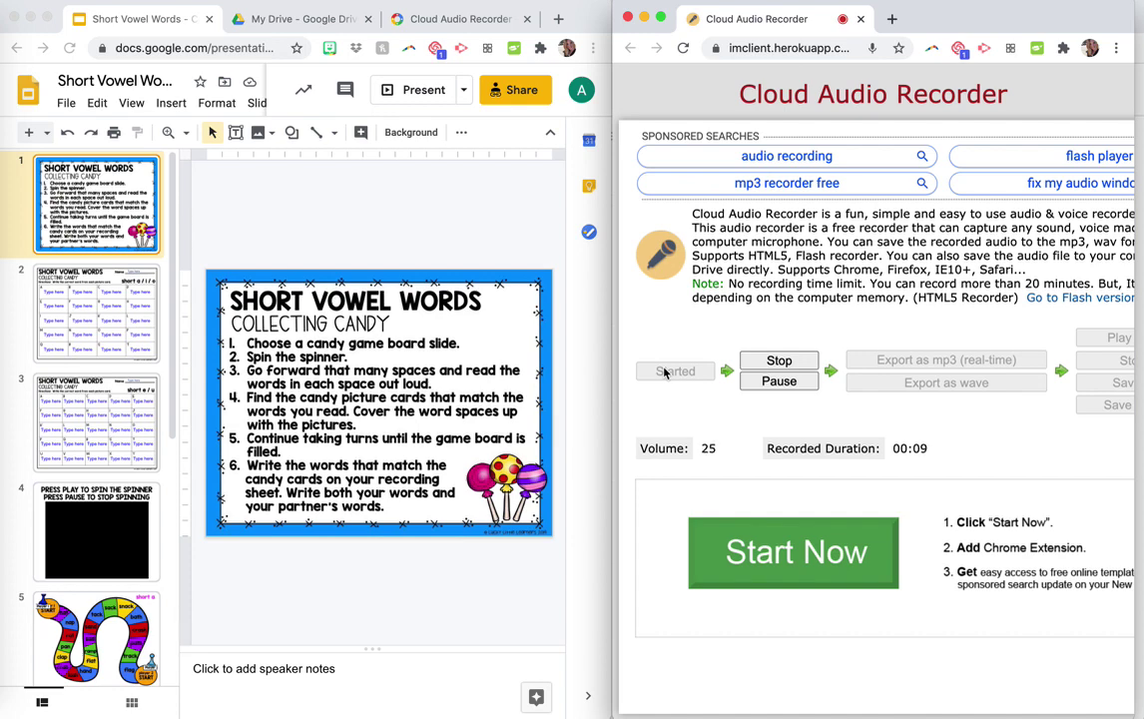
click(771, 365)
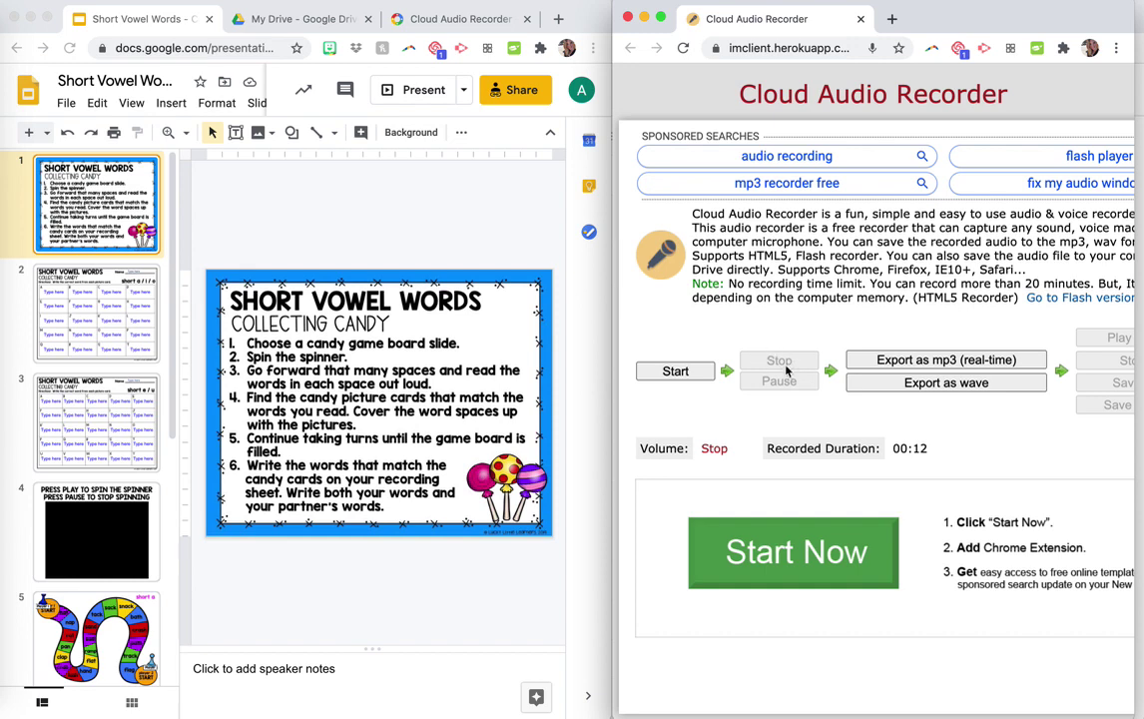
click(887, 366)
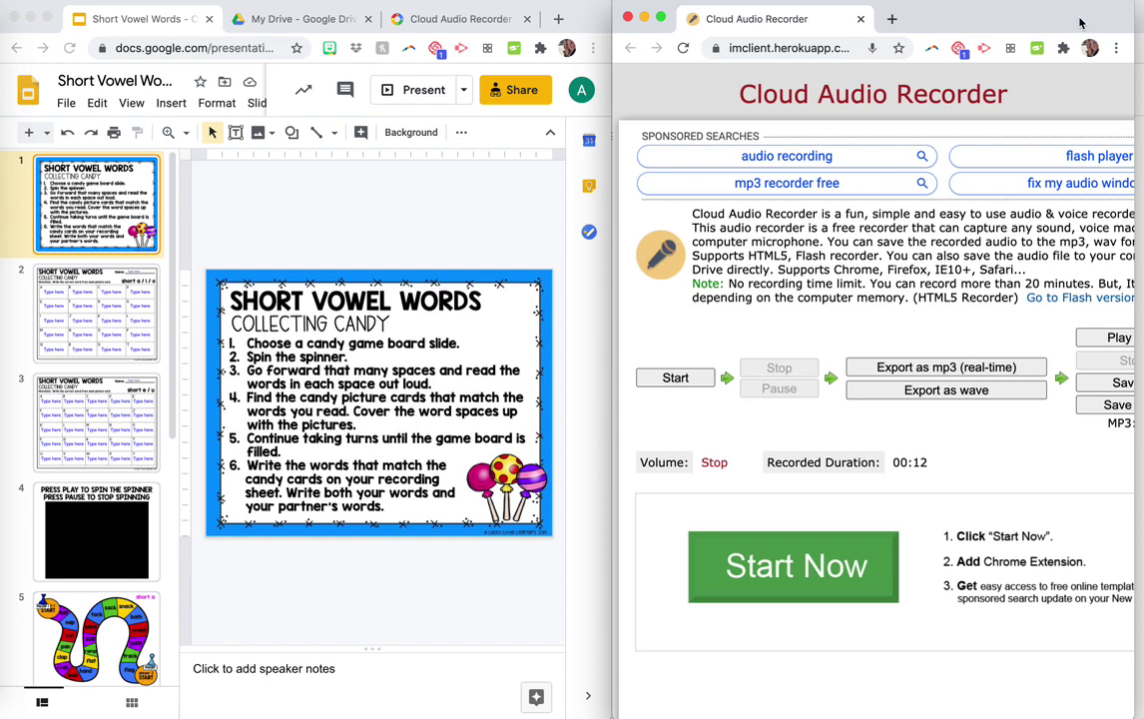
Save the exported MP3 recording to the 2nd Grade Curriculum folder in Google Drive, keeping its default filename
scroll(1038, 329, right, 3)
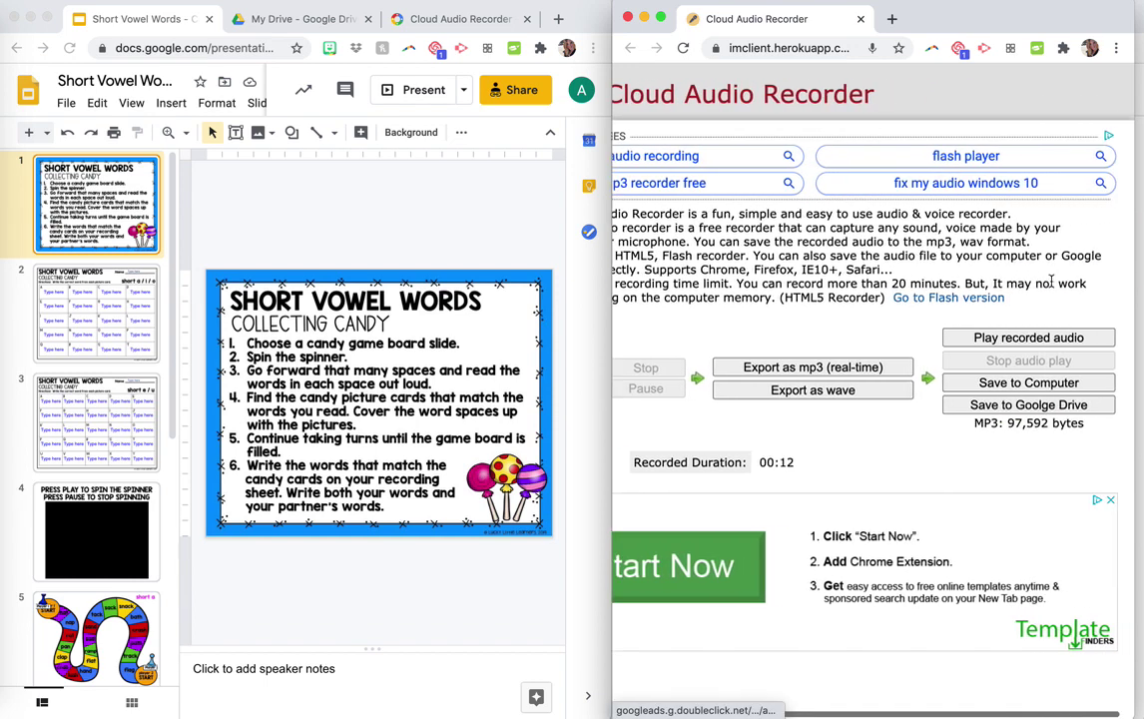
click(1043, 412)
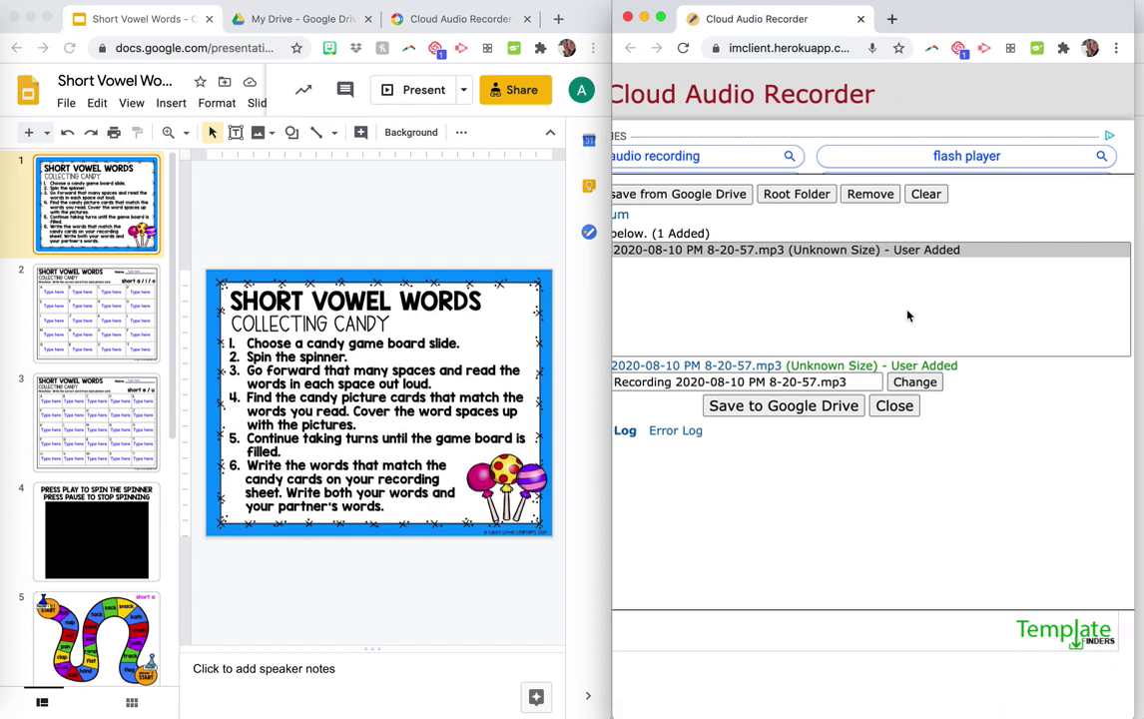
scroll(907, 315, left, 3)
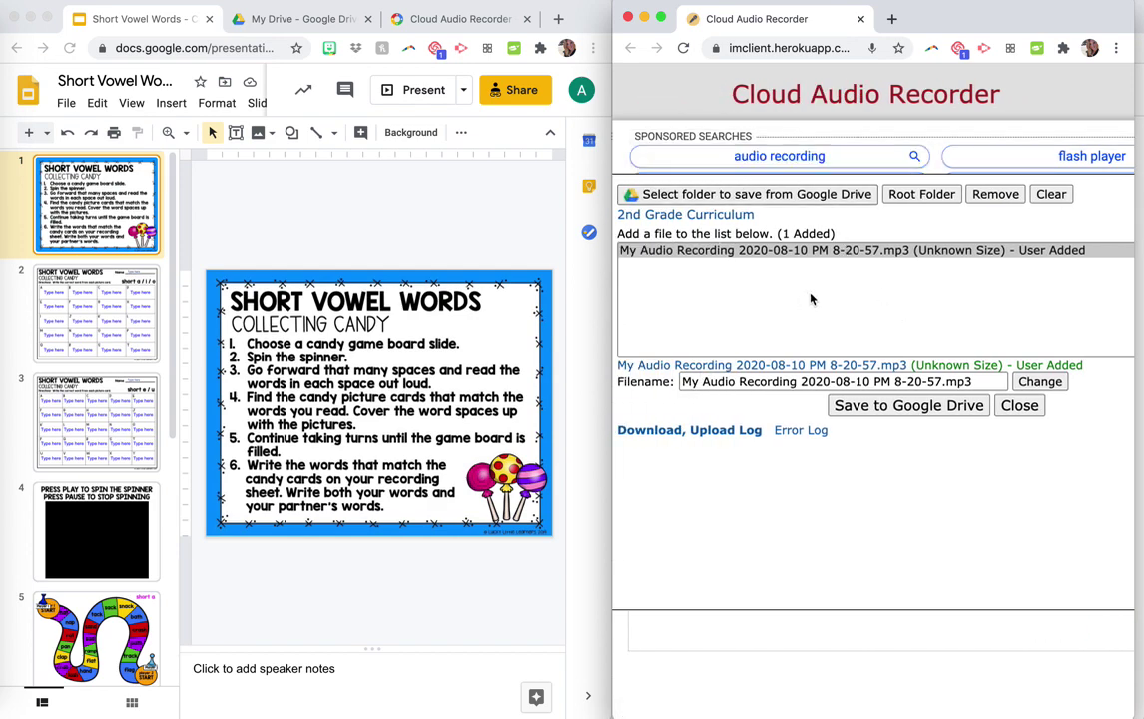
click(684, 198)
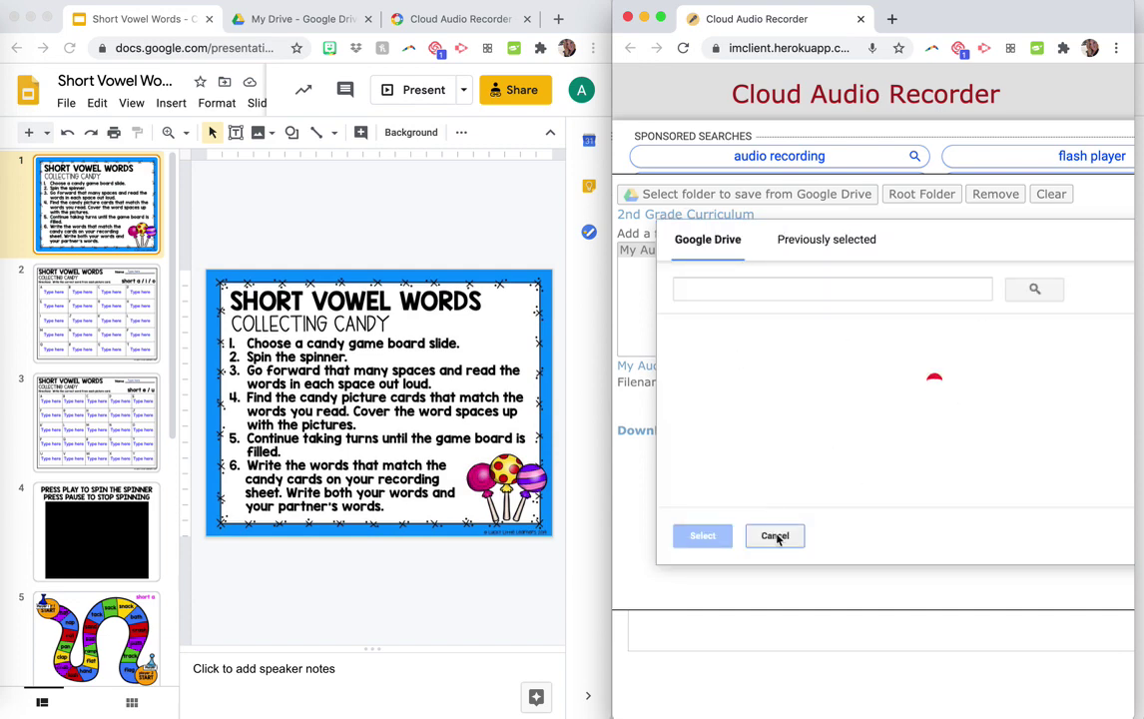
click(775, 536)
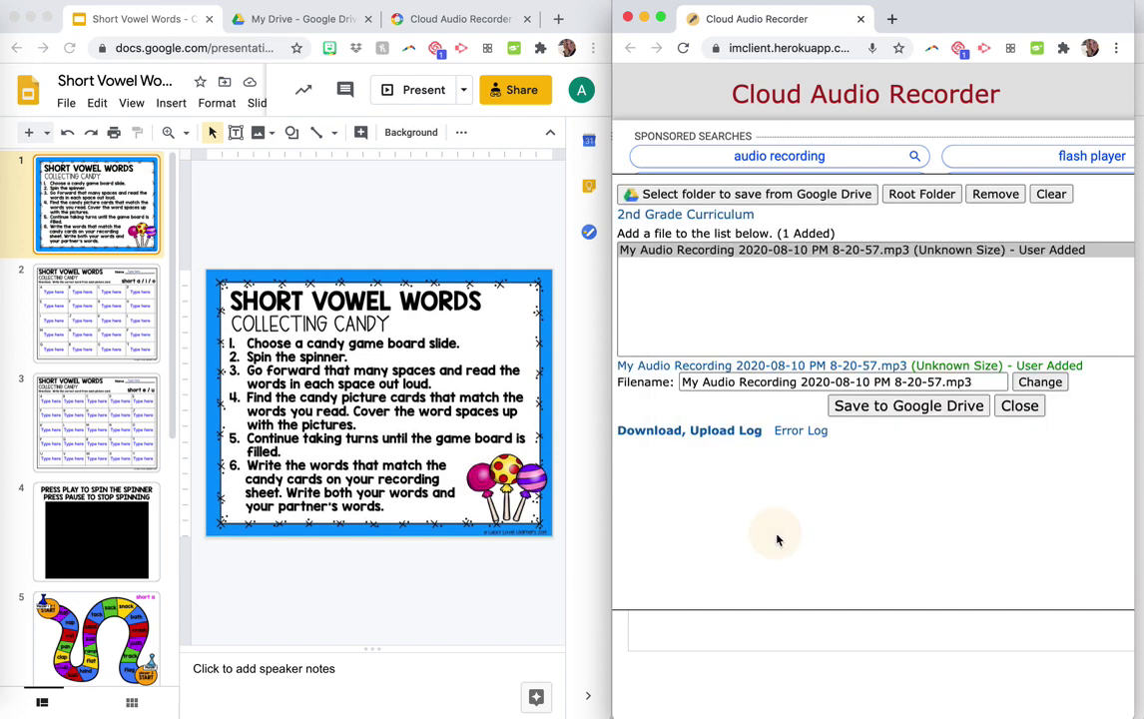
click(895, 410)
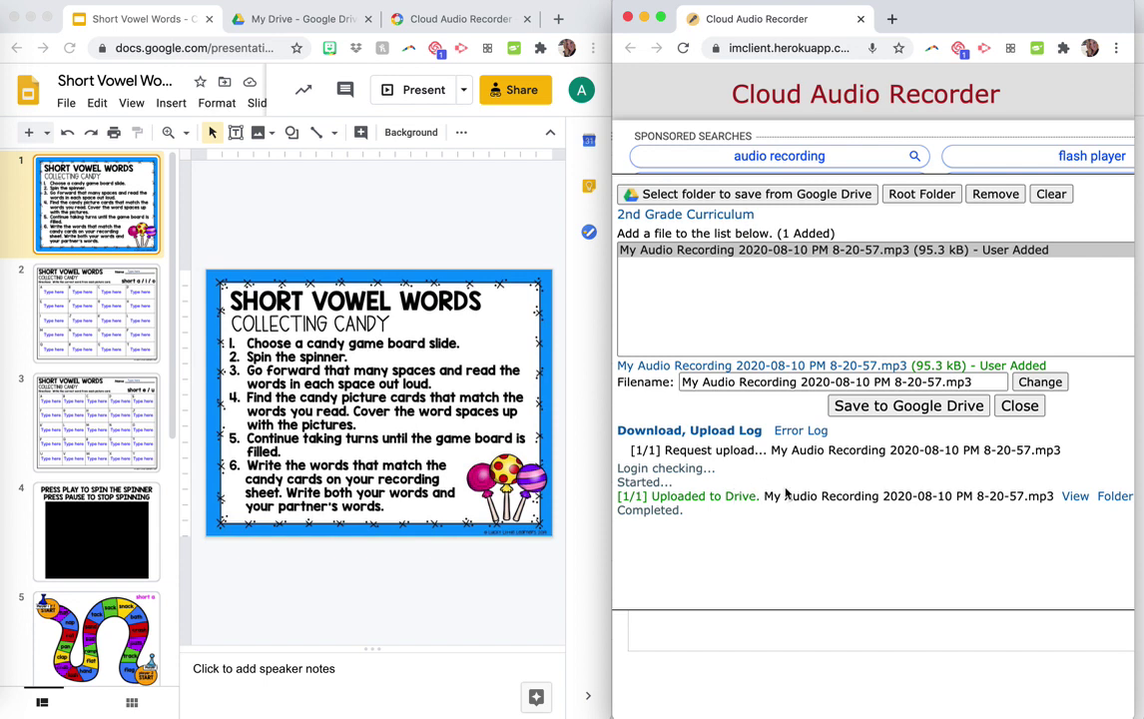
Widen the presentation window and insert "My Audio Recording 2020-08-09 PM 10-09-47.mp3" from My Drive on the directions slide
click(319, 164)
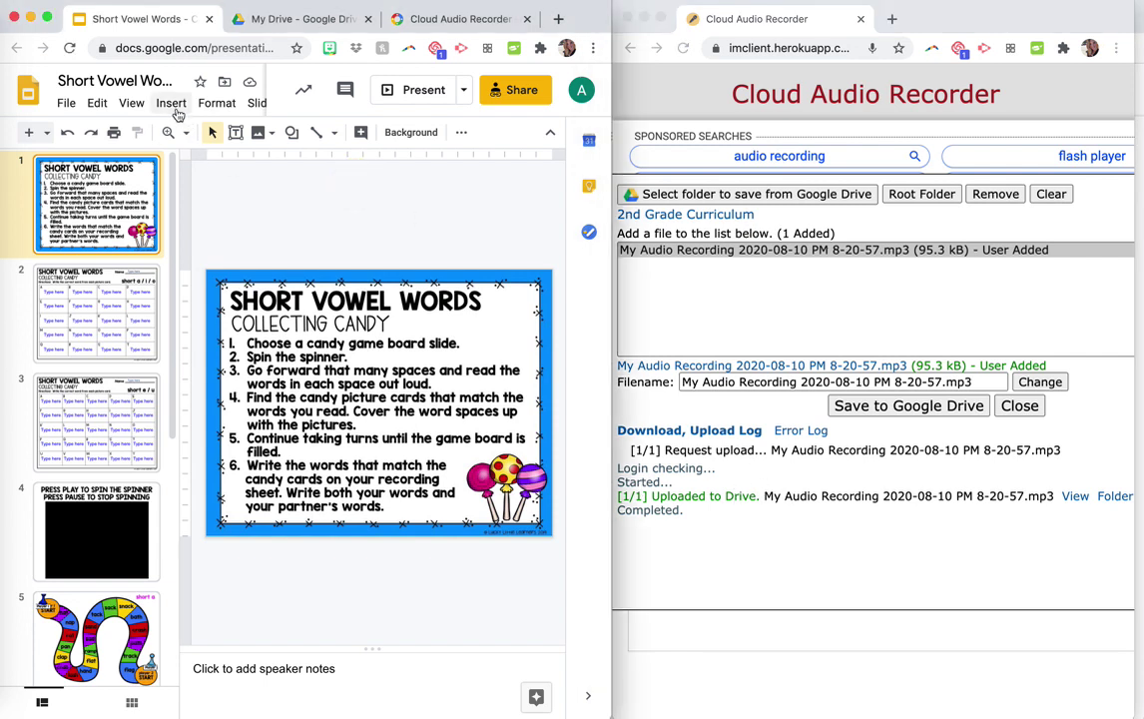
drag(606, 715, 1093, 707)
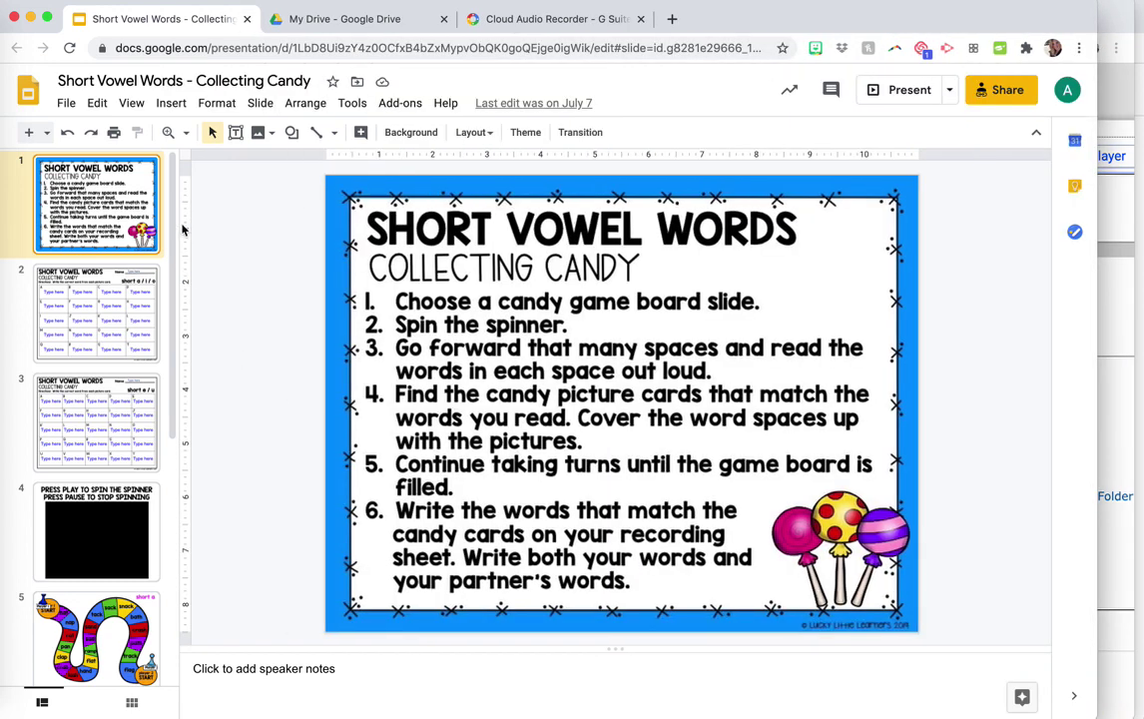
click(168, 106)
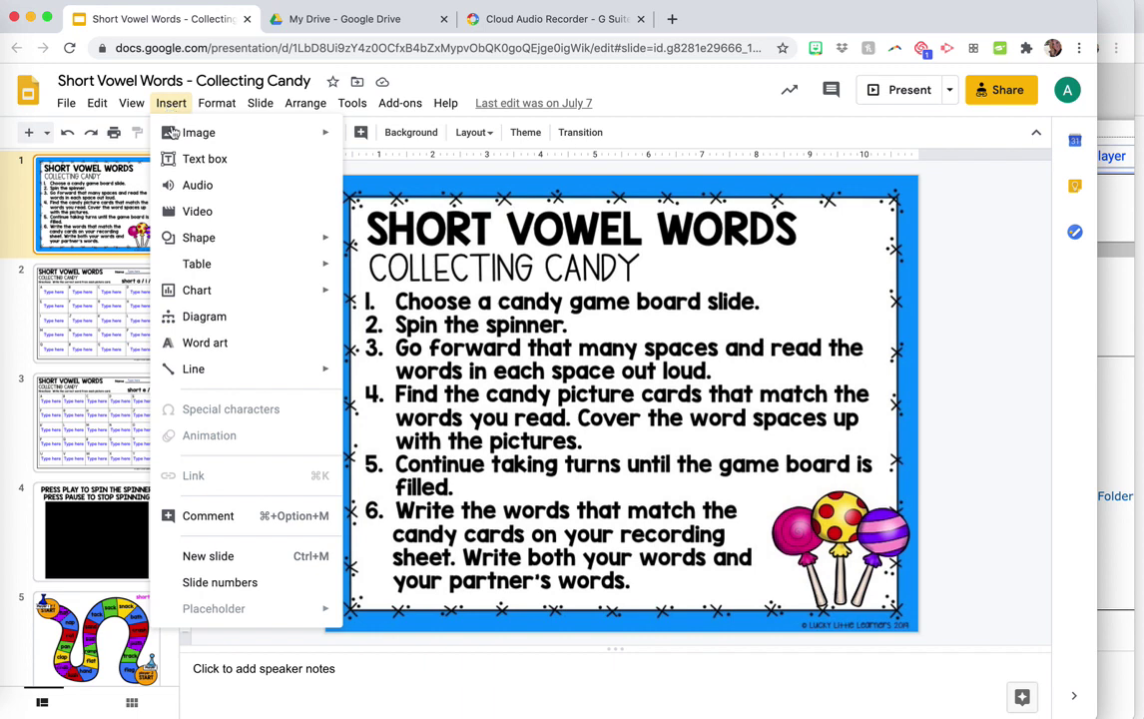
click(186, 186)
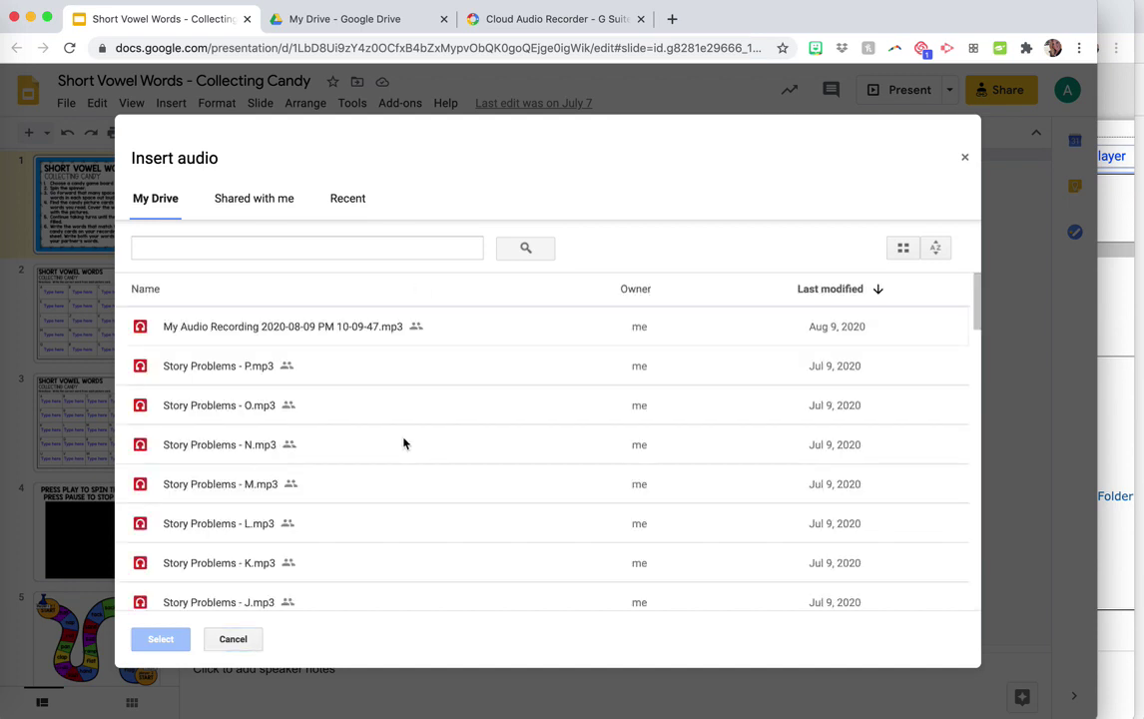
click(333, 327)
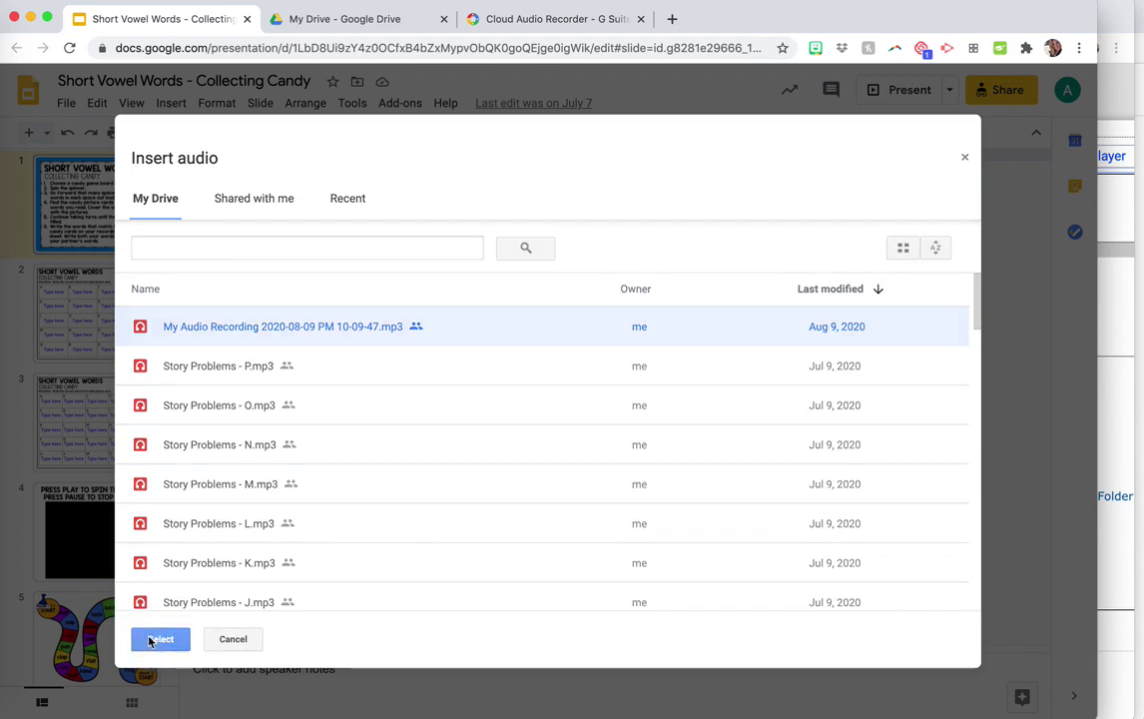
click(155, 639)
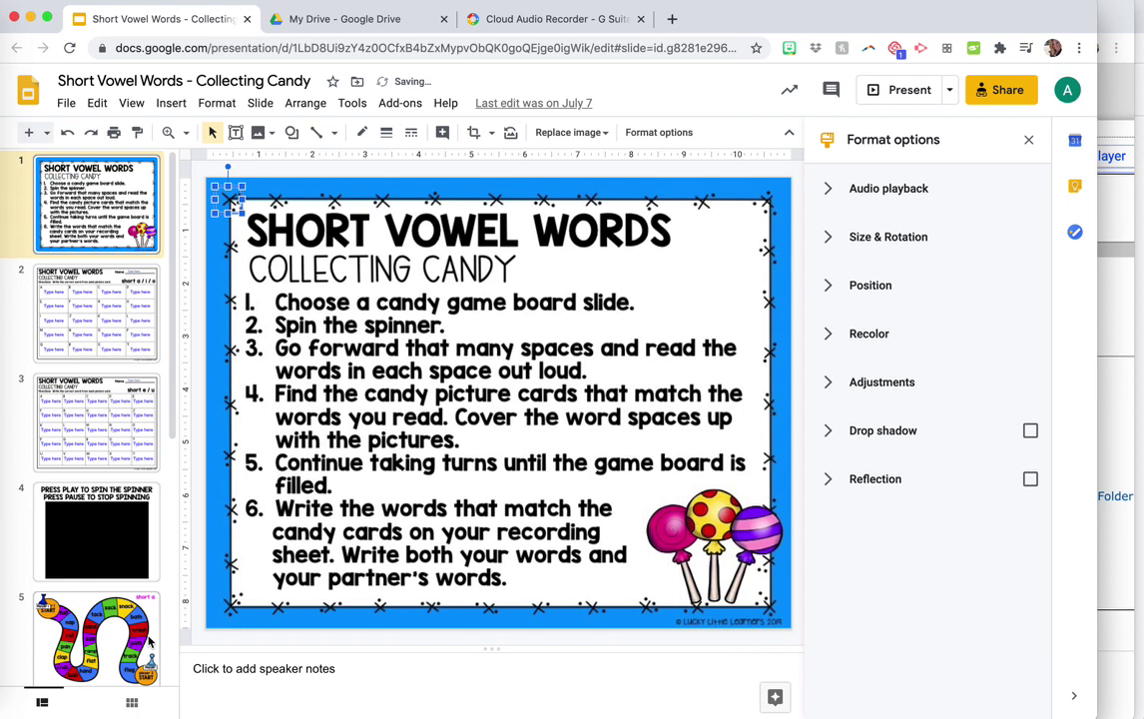
Enlarge the audio icon and place it over the upper-left corner of the directions slide, then close the format options
mouse_move(230, 201)
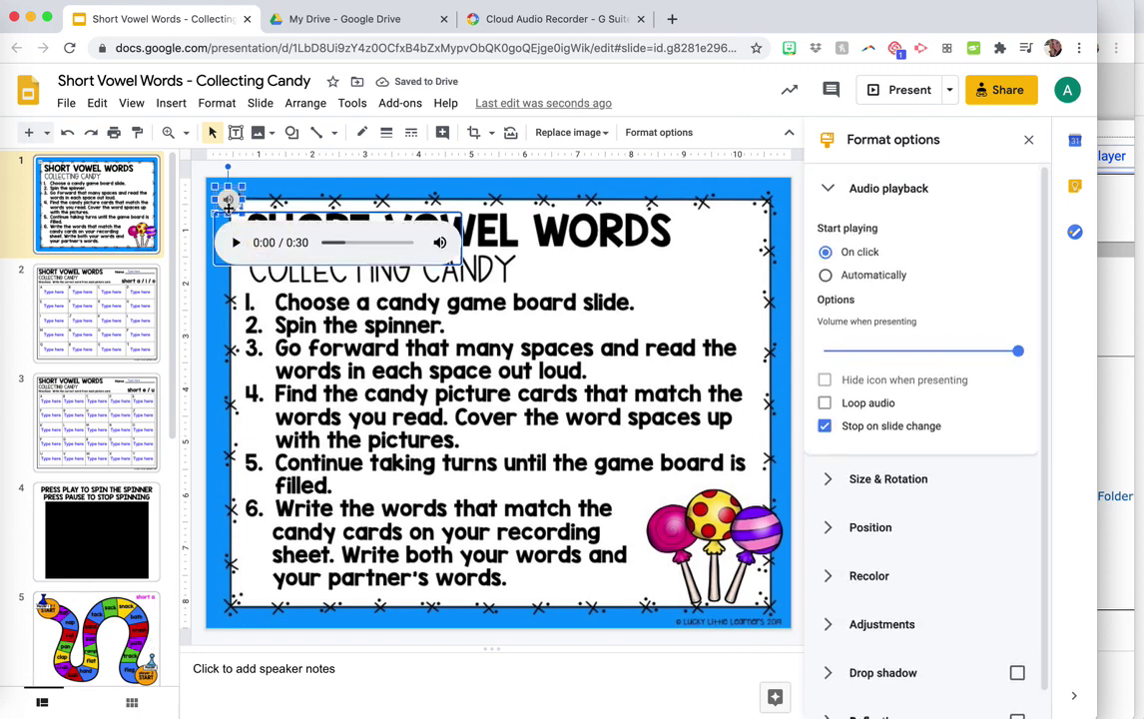
drag(245, 186, 264, 233)
click(284, 170)
drag(270, 197, 225, 197)
click(240, 204)
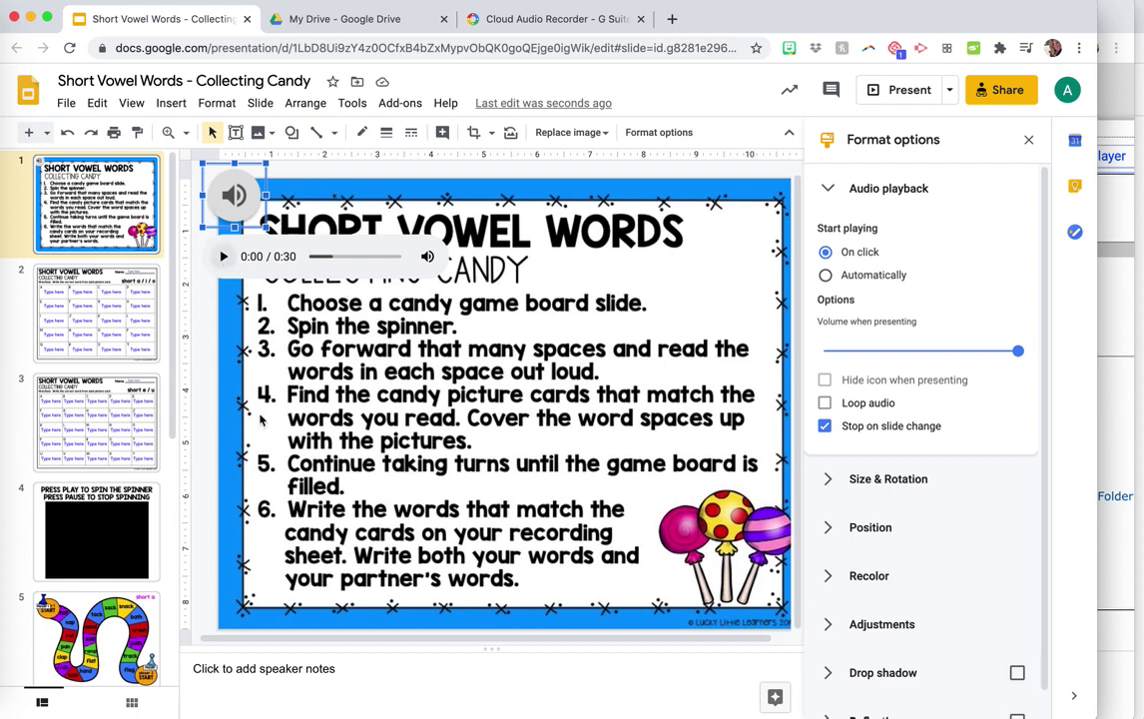
click(424, 322)
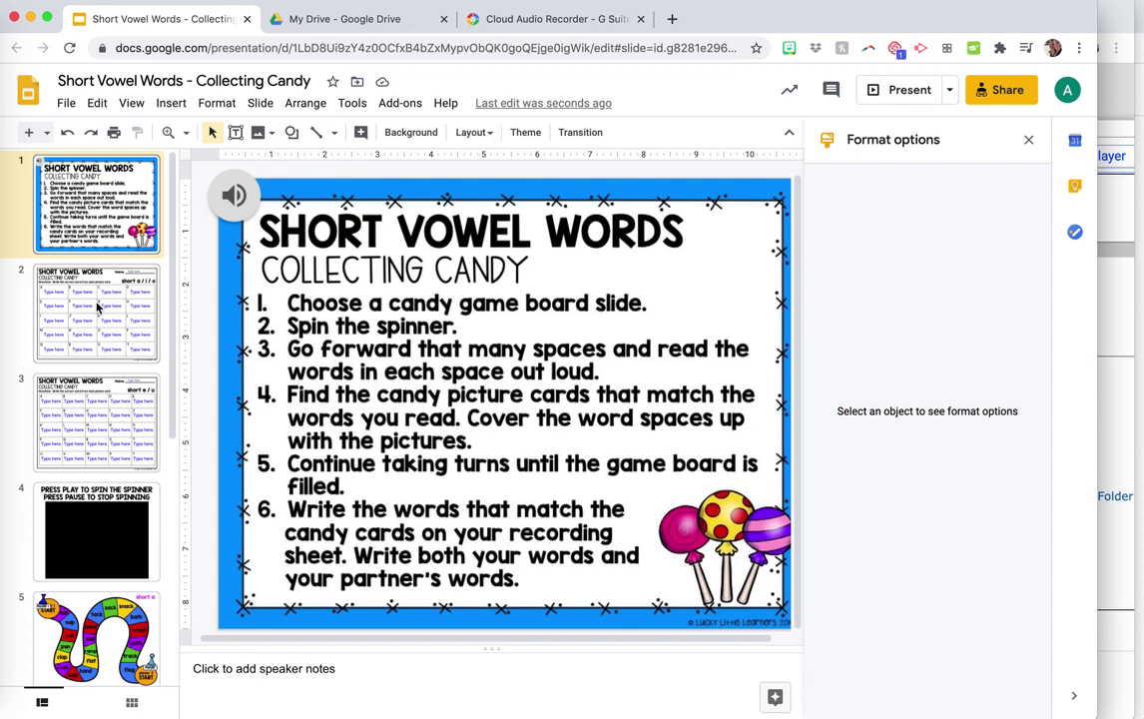
click(1028, 140)
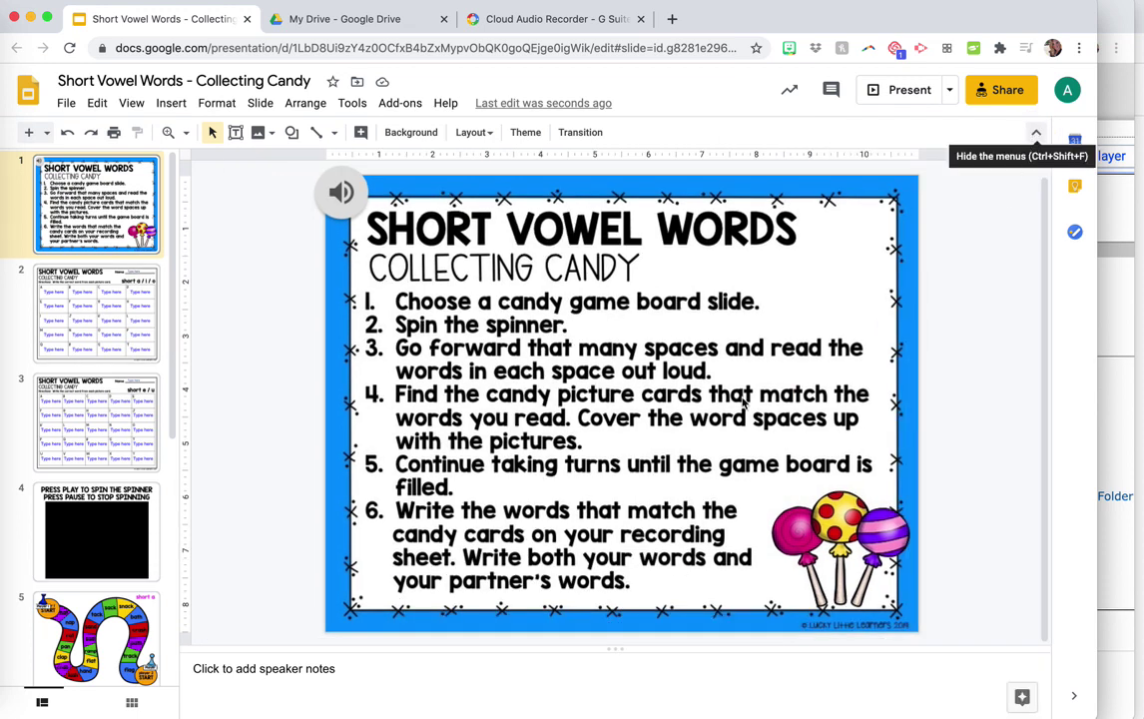
Look through the recording sheet, spinner and short a game board slides, and return to the directions slide
click(91, 326)
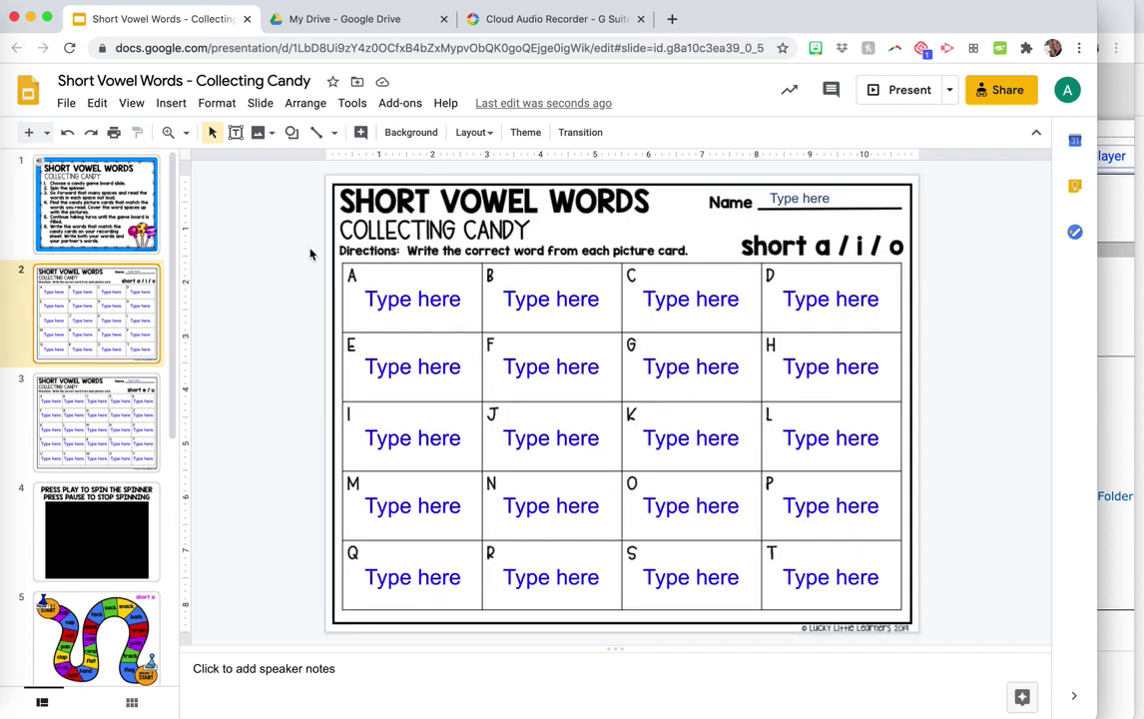
click(102, 523)
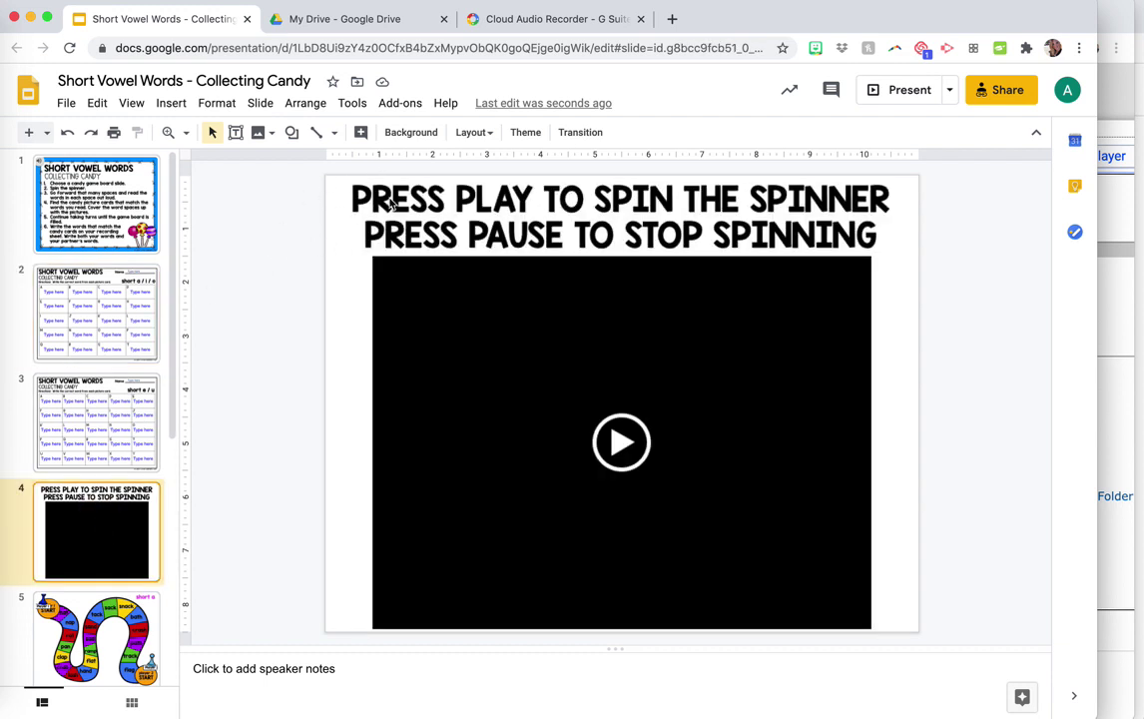
scroll(86, 523, down, 1)
scroll(87, 523, down, 3)
click(87, 443)
click(187, 134)
click(219, 186)
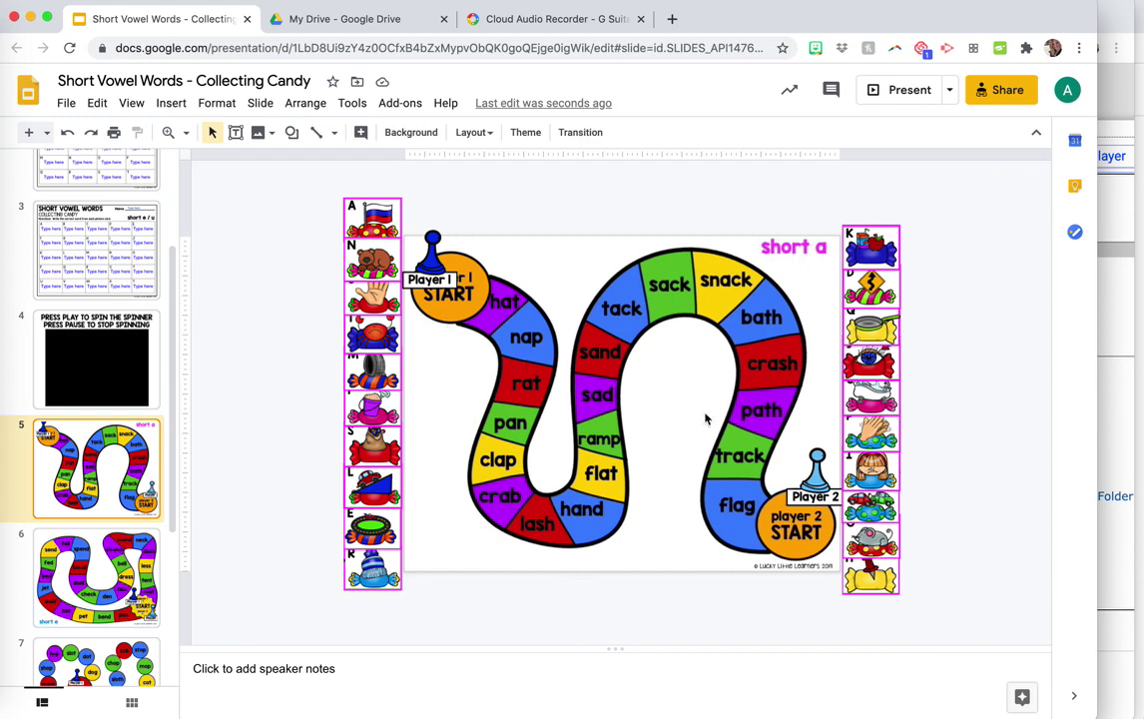
scroll(109, 566, down, 5)
scroll(110, 565, up, 8)
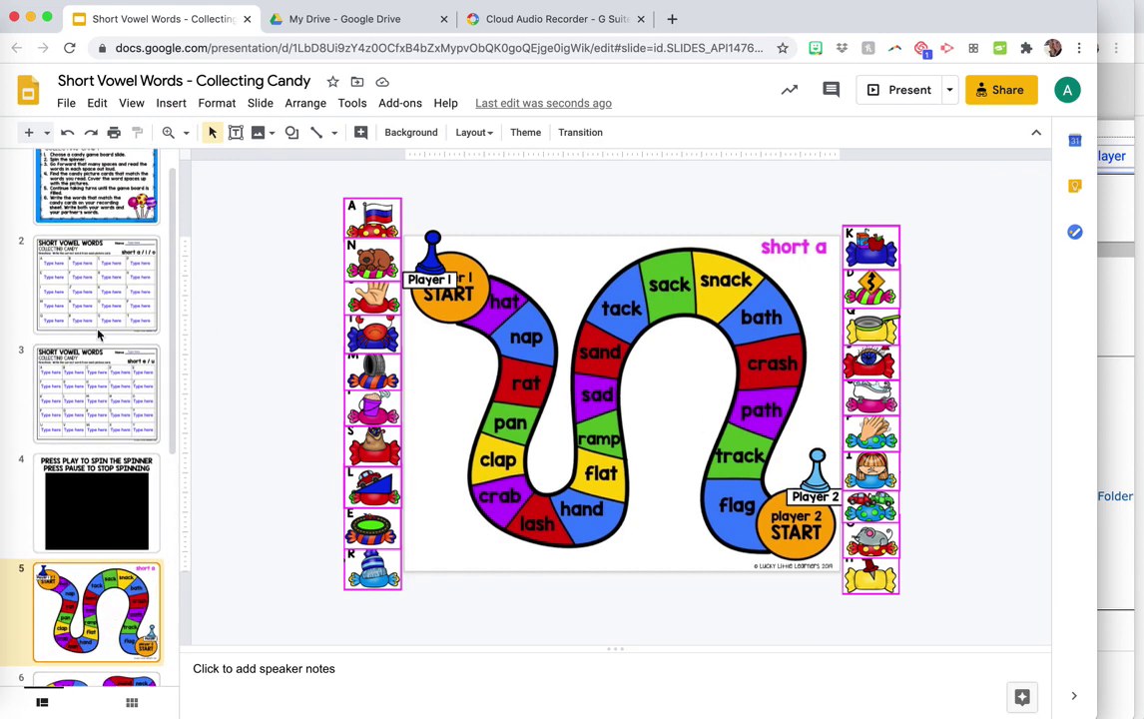
click(95, 214)
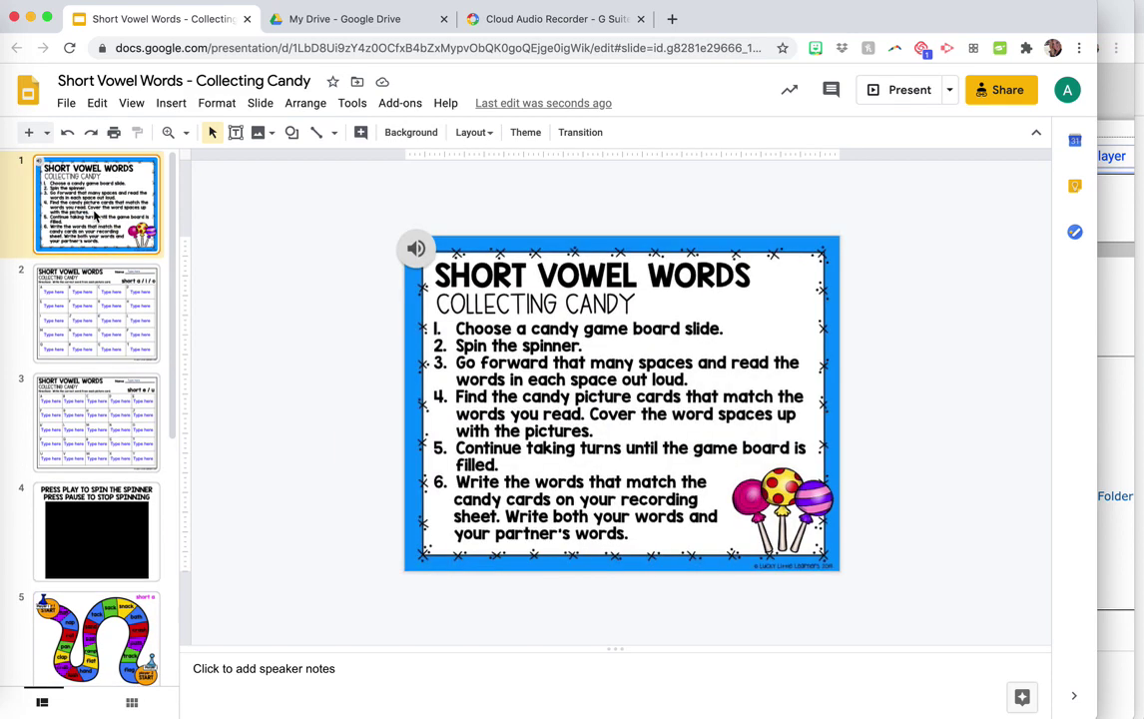